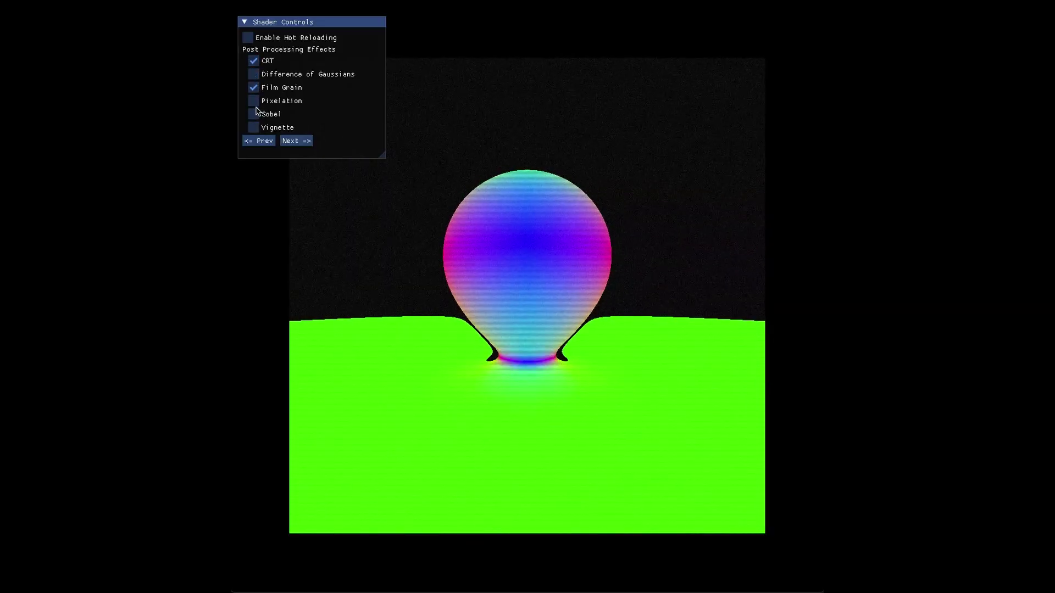
Add Sobel outlines to the balloon scene, then turn off CRT, Film Grain and Sobel.
click(255, 114)
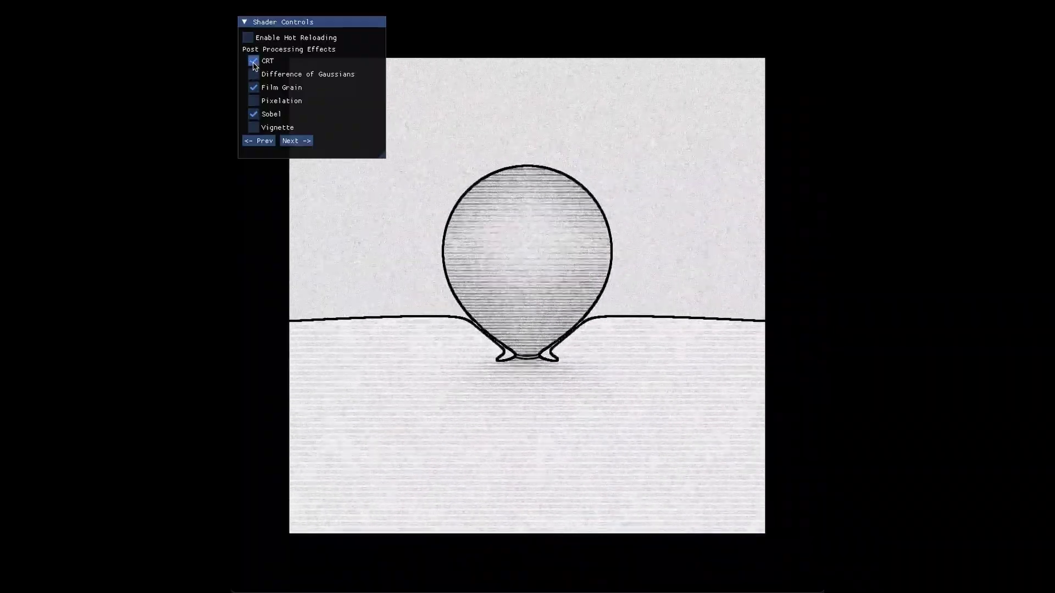
click(255, 65)
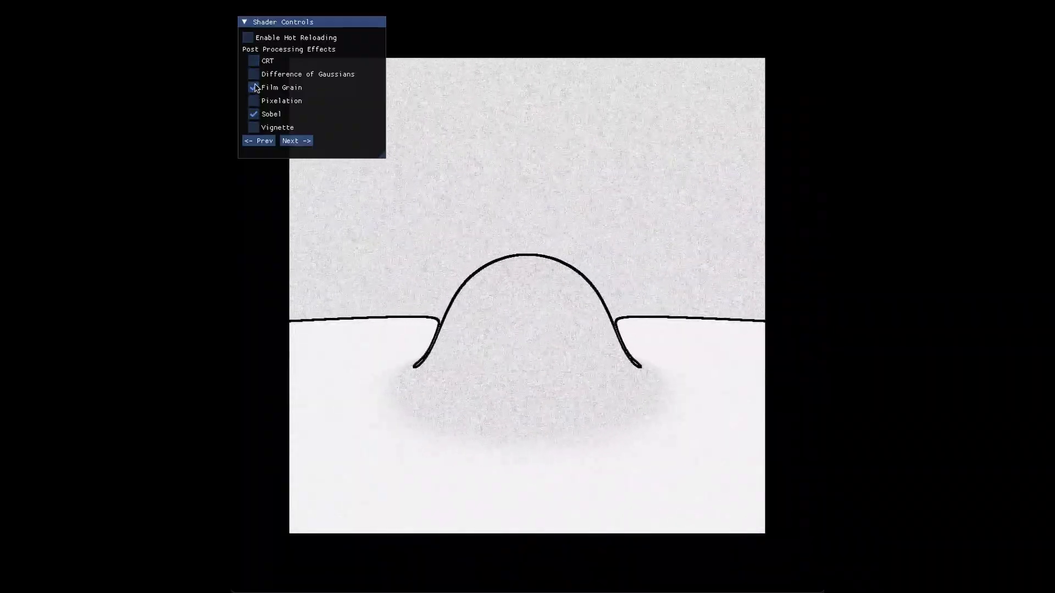
click(254, 88)
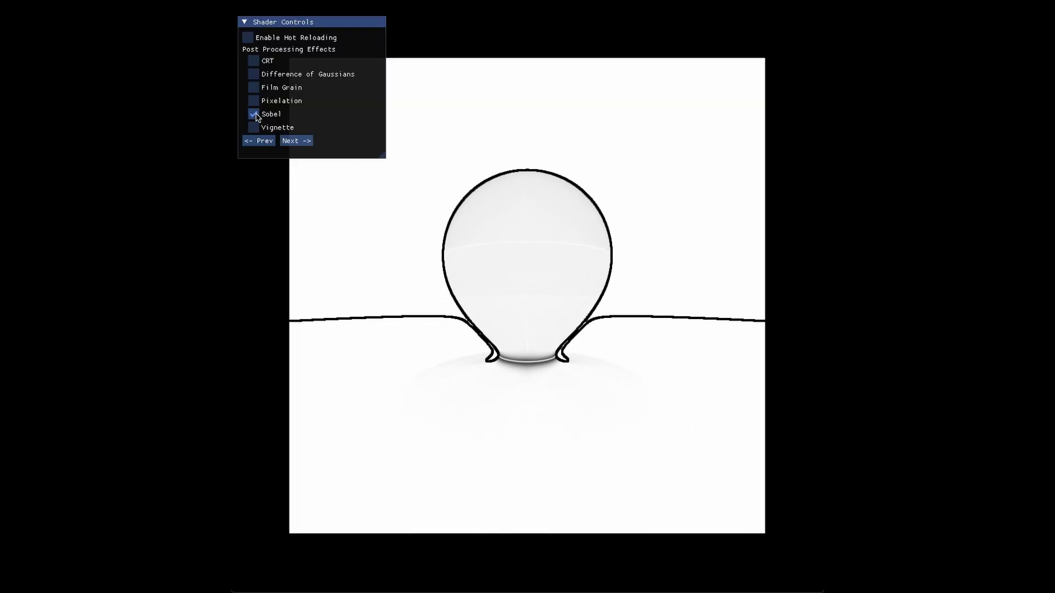
click(254, 115)
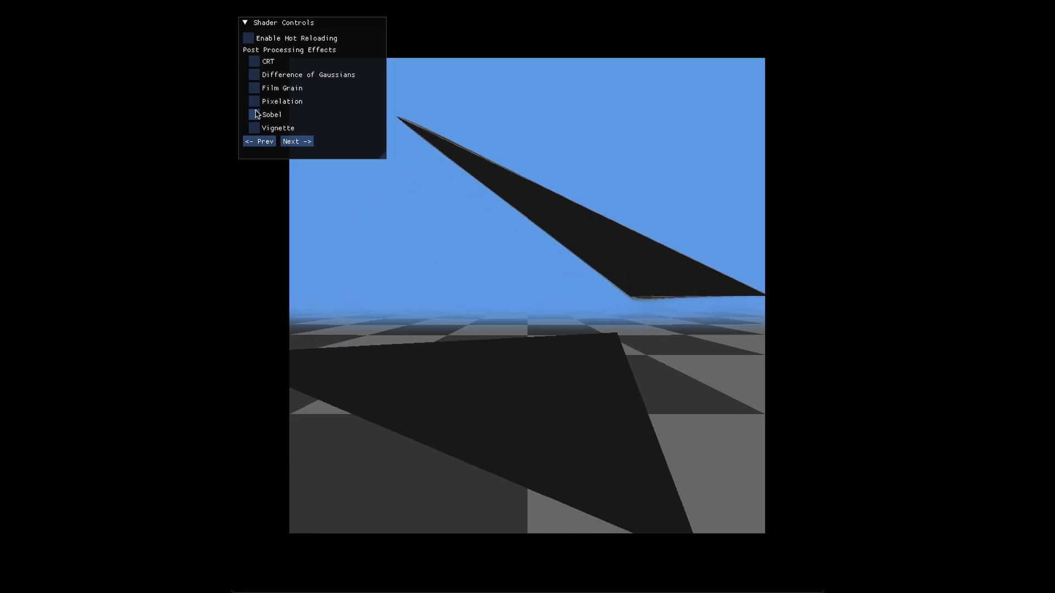
Pixelate the triangle scene, briefly layer CRT scanlines on it, then remove pixelation.
click(255, 103)
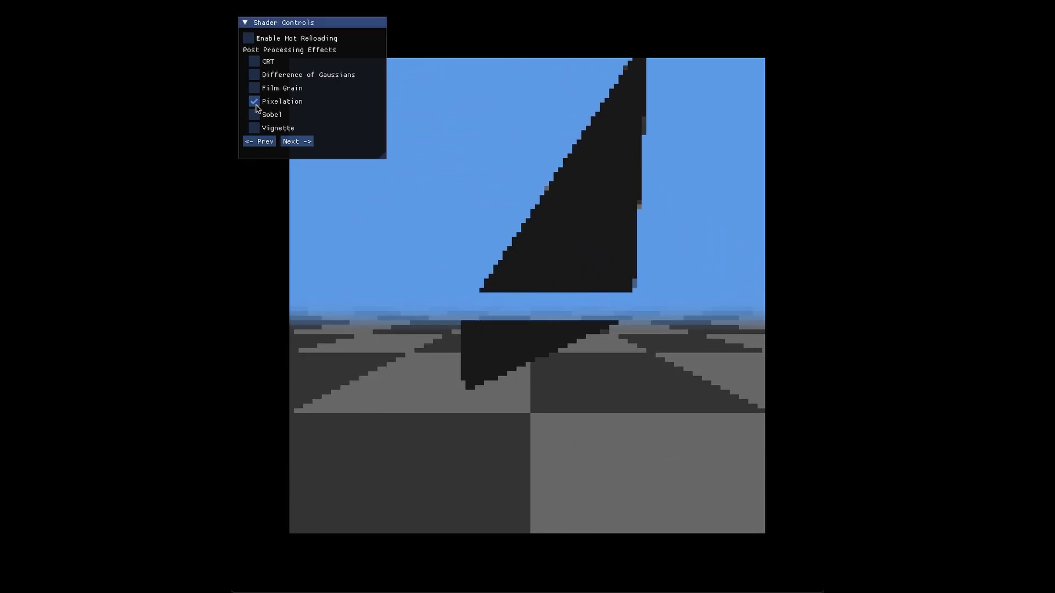
click(254, 62)
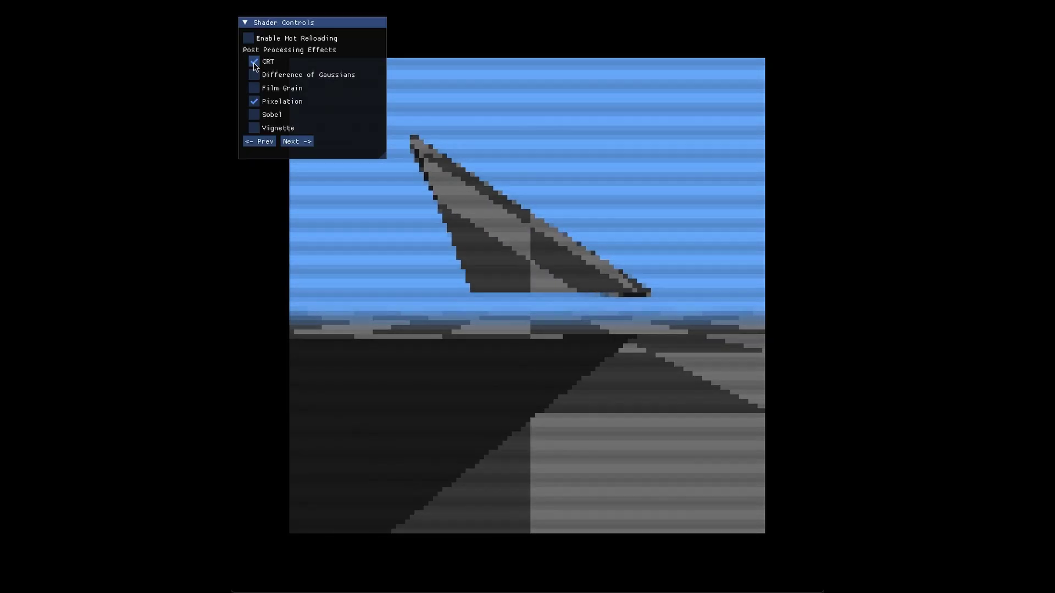
click(255, 63)
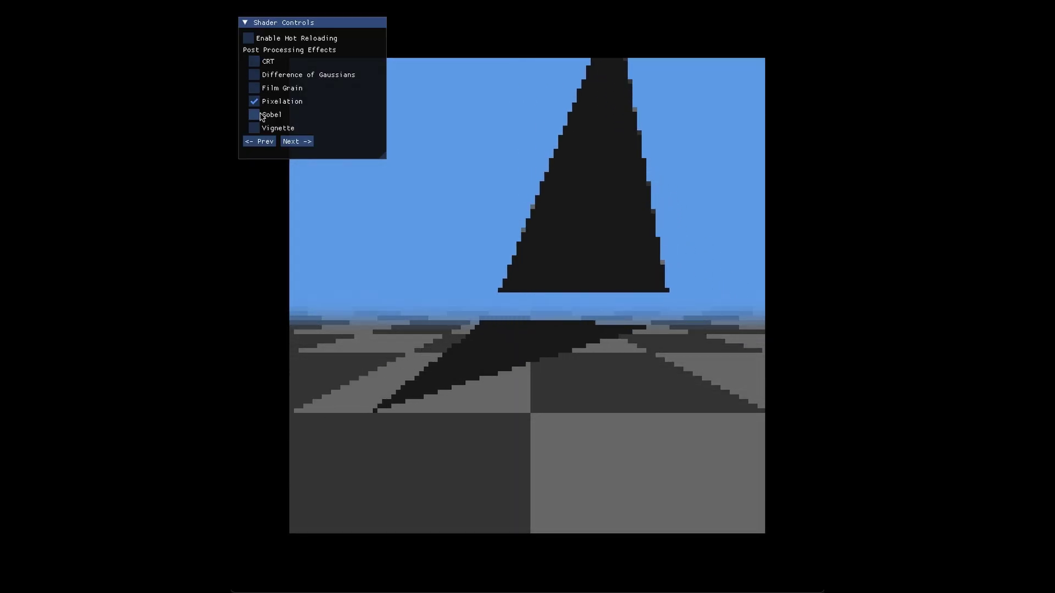
click(254, 102)
Render Sobel outlines, briefly add film grain over them, then turn Sobel off.
click(255, 114)
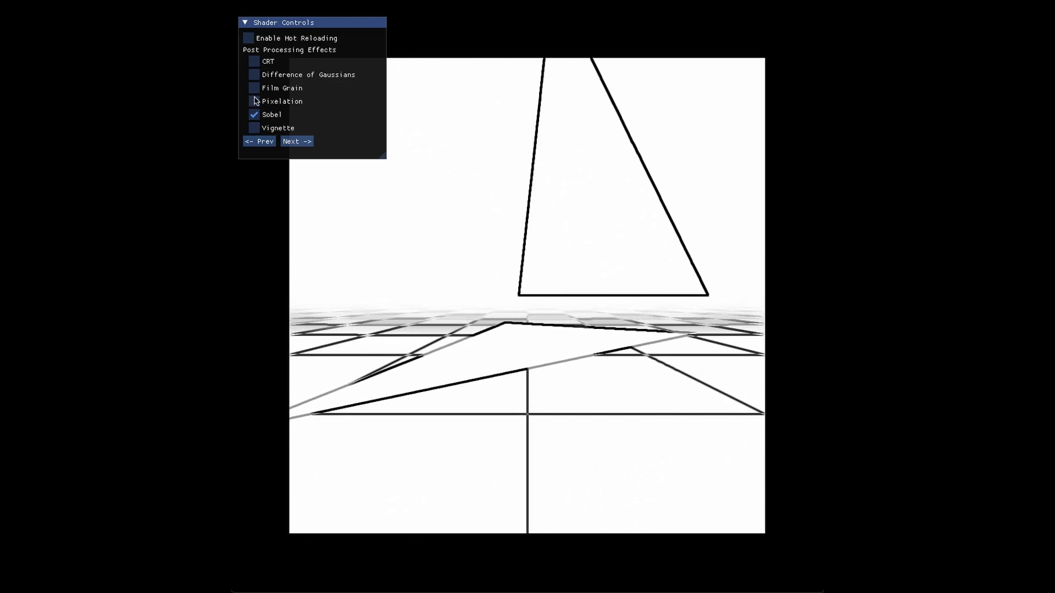
click(254, 88)
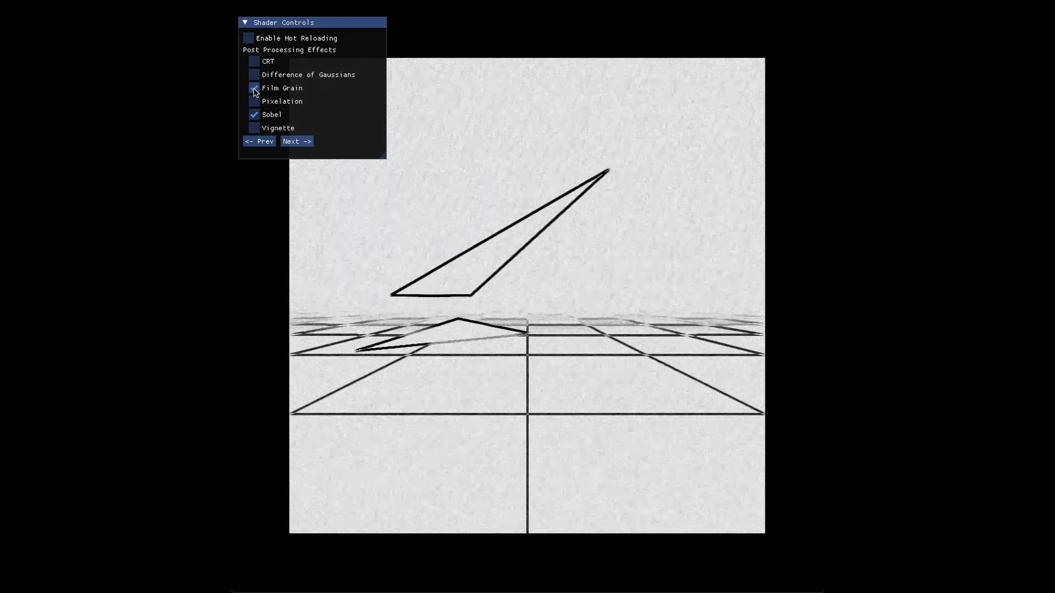
click(254, 89)
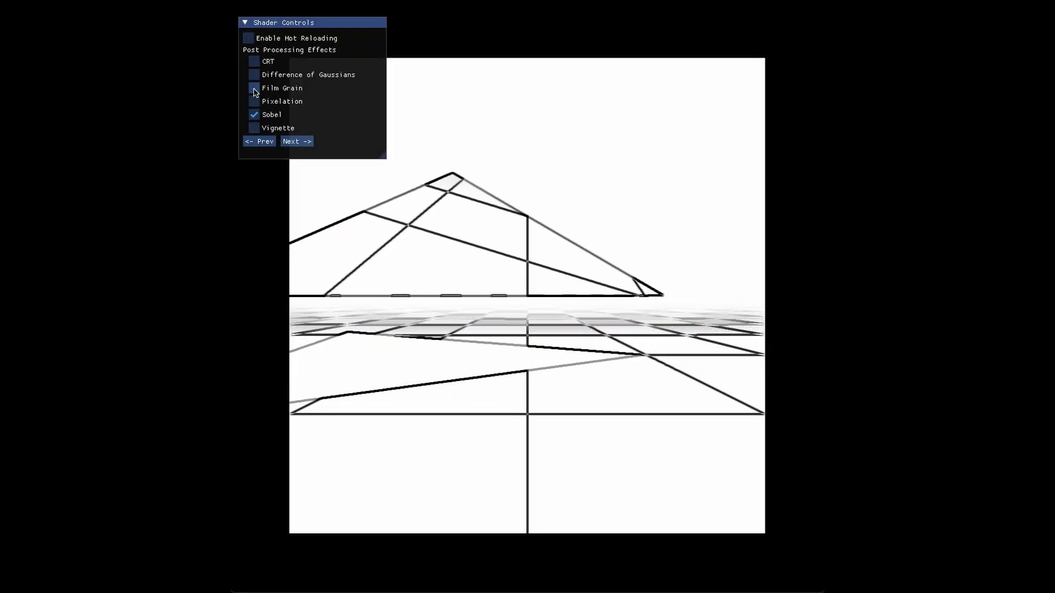
click(254, 115)
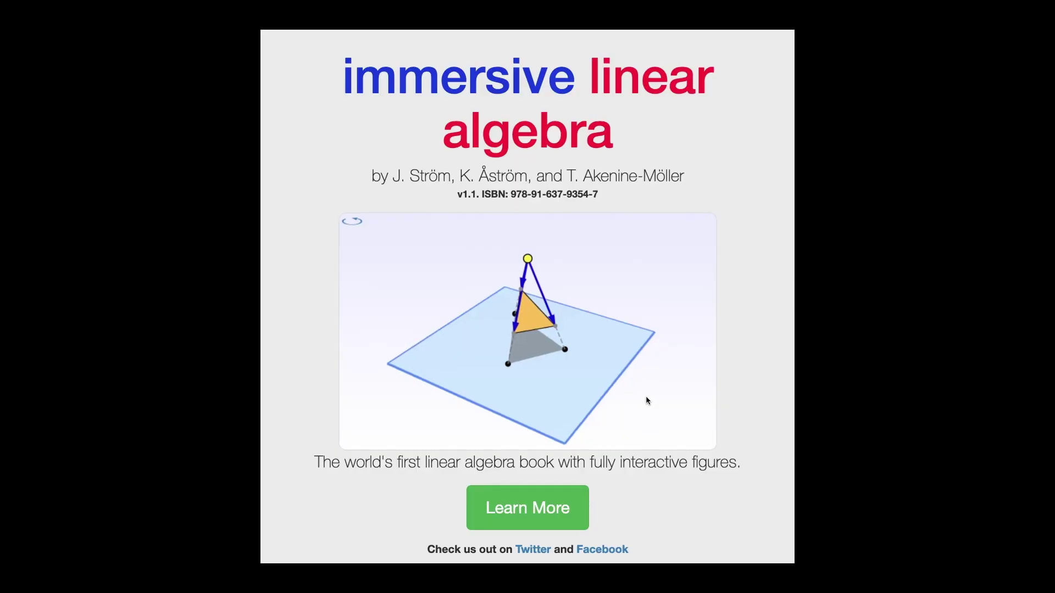
Orbit the book page's interactive 3D figure toward an edge-on view.
drag(646, 401, 677, 395)
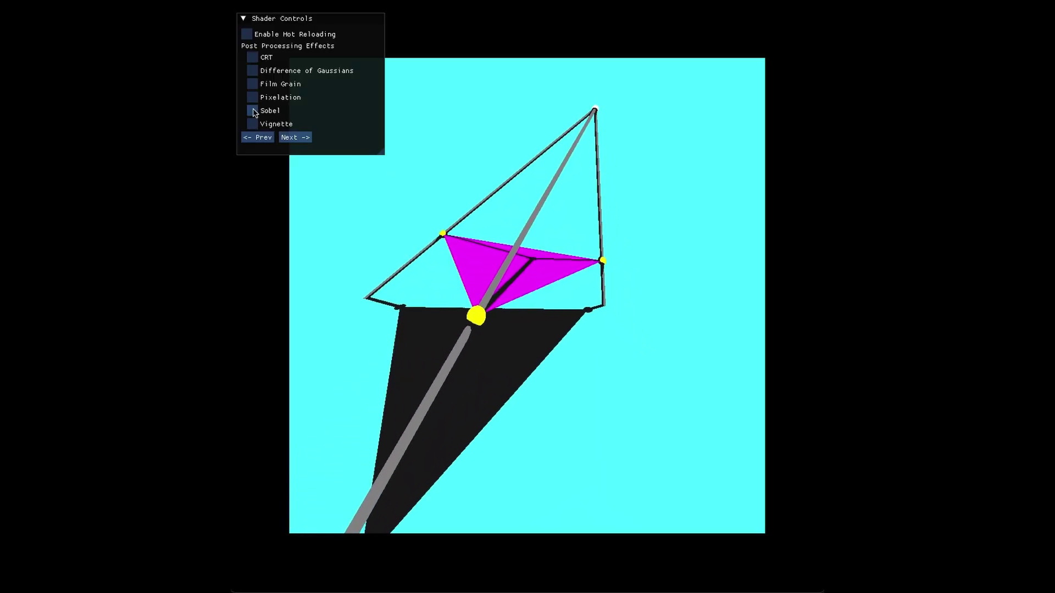
Briefly try Sobel outlines with CRT, then leave Film Grain and CRT enabled.
click(253, 111)
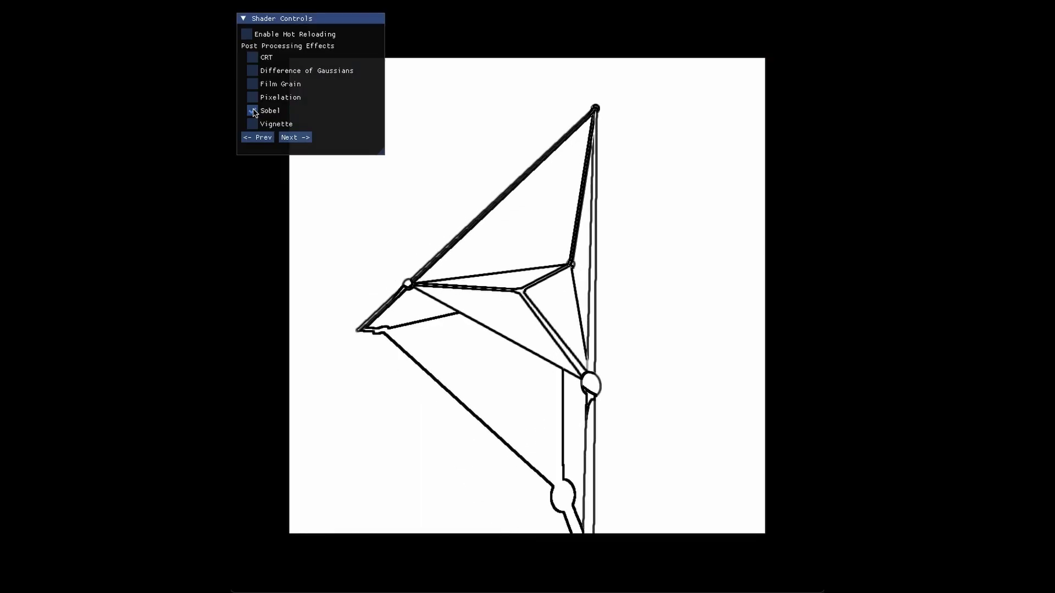
click(253, 57)
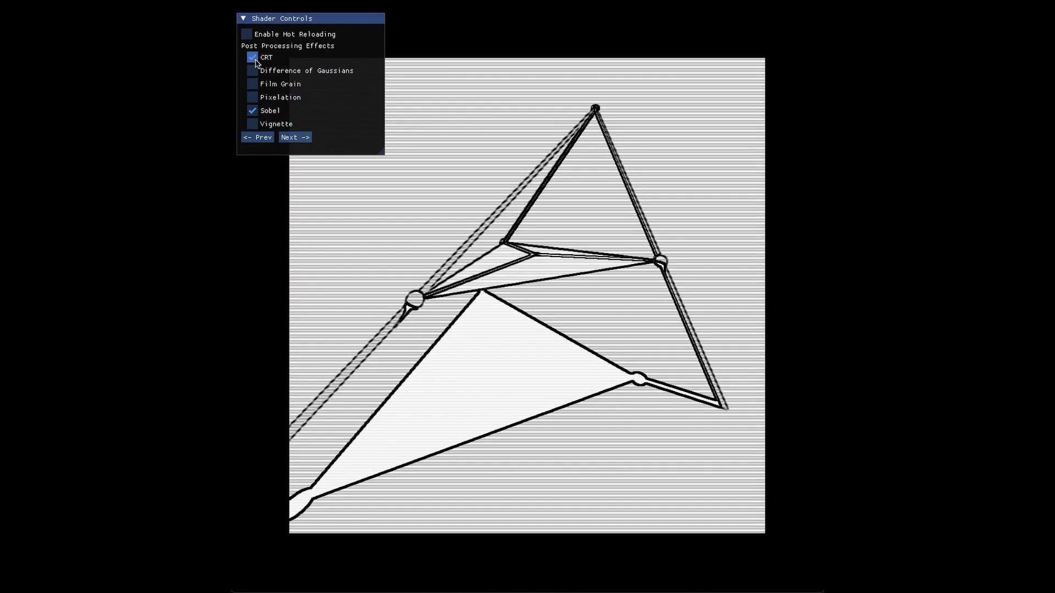
click(253, 57)
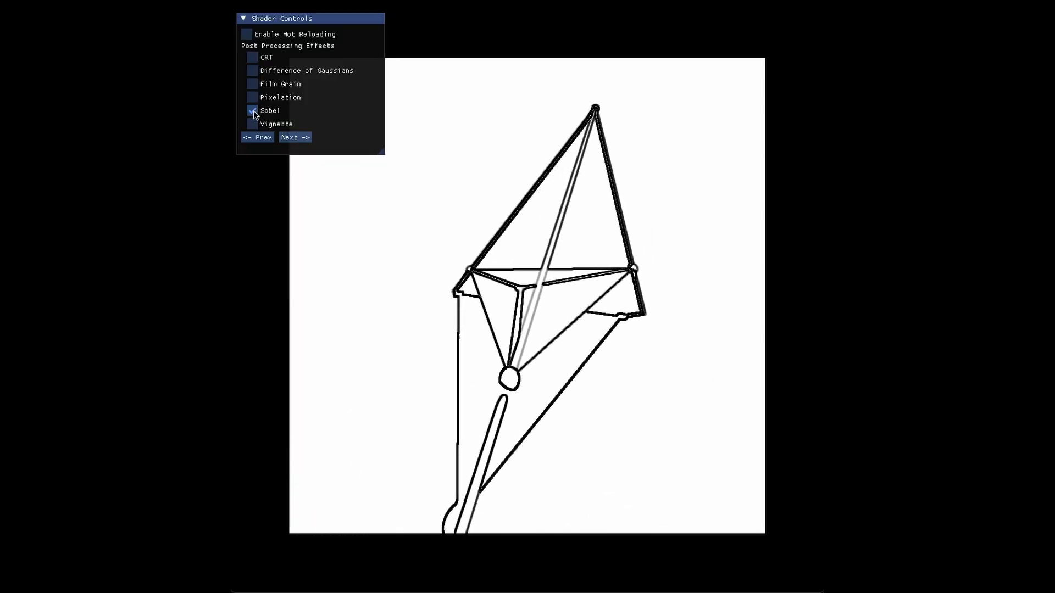
click(253, 112)
click(252, 83)
click(253, 58)
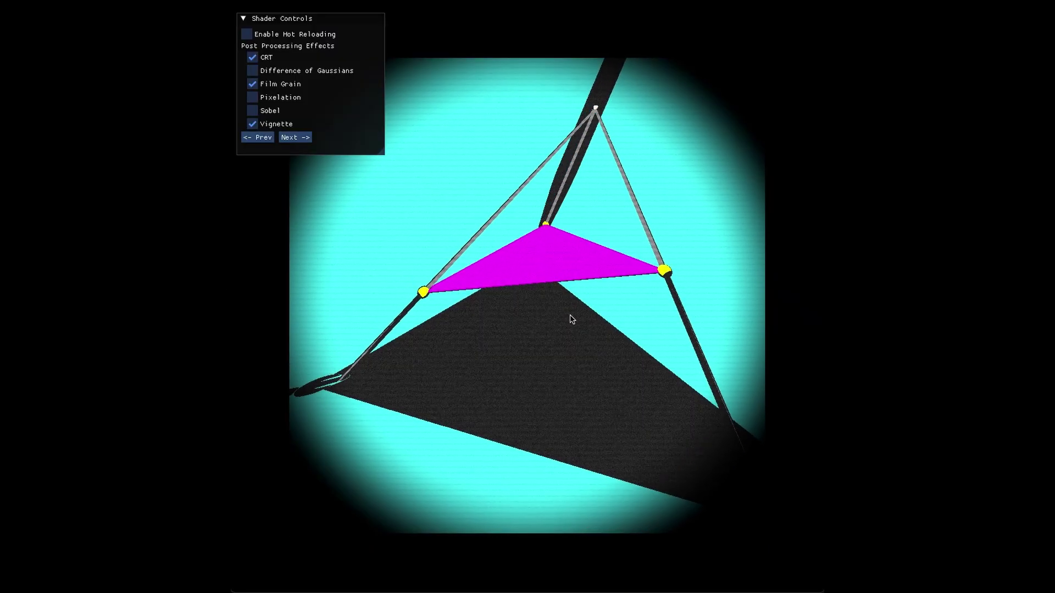
Step through the demo scenes with Next and Prev back to the tetrahedron scene.
click(293, 137)
click(293, 137)
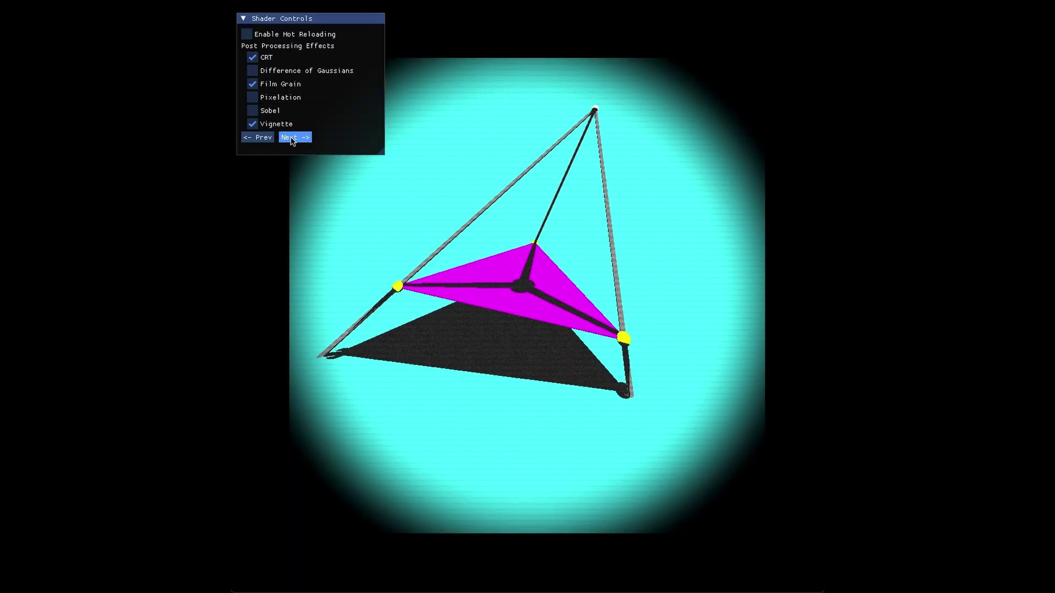
click(257, 138)
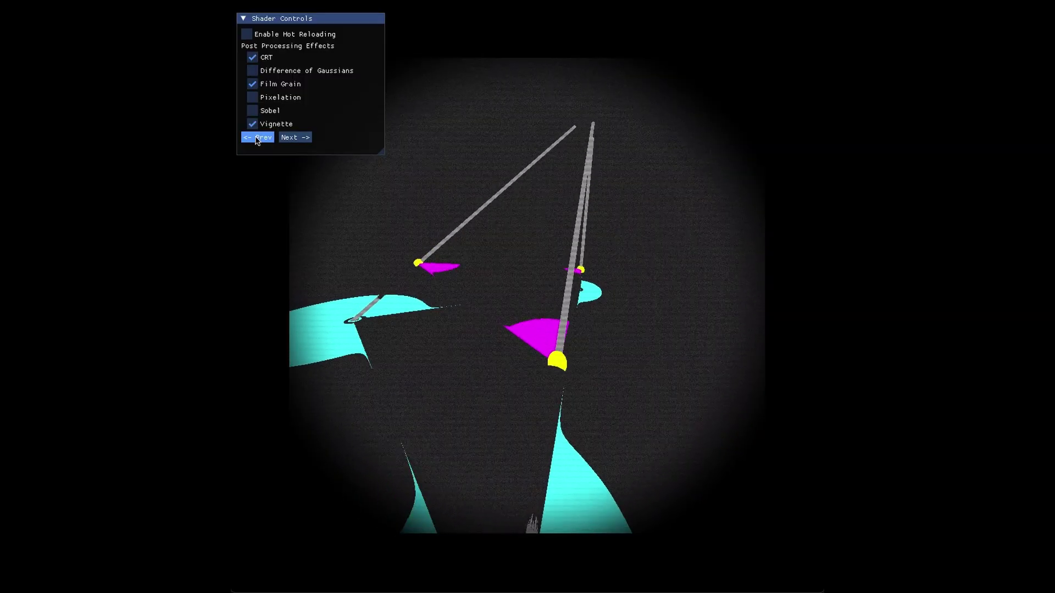
click(289, 138)
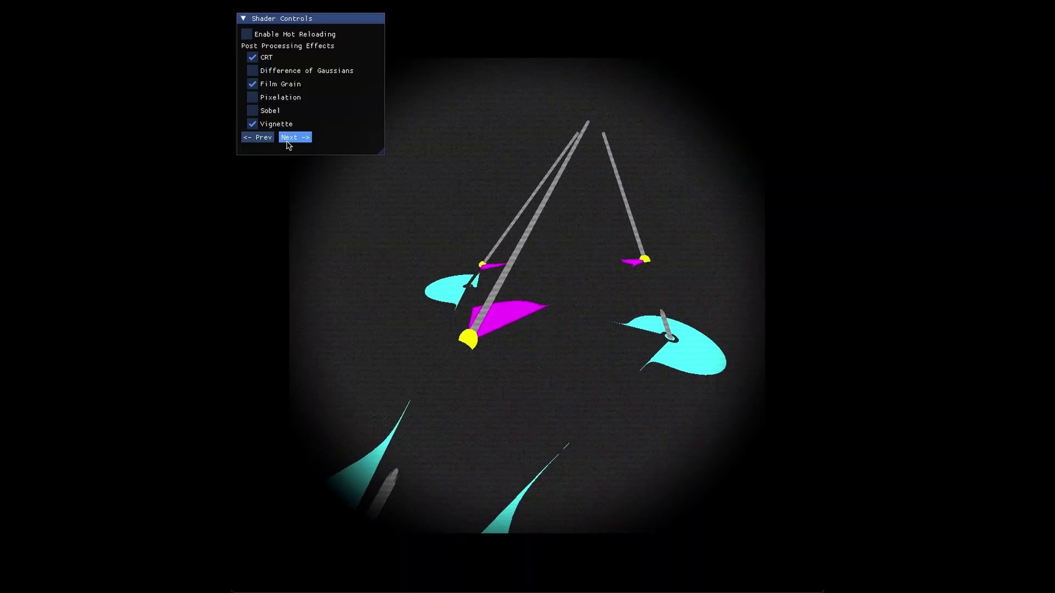
click(288, 139)
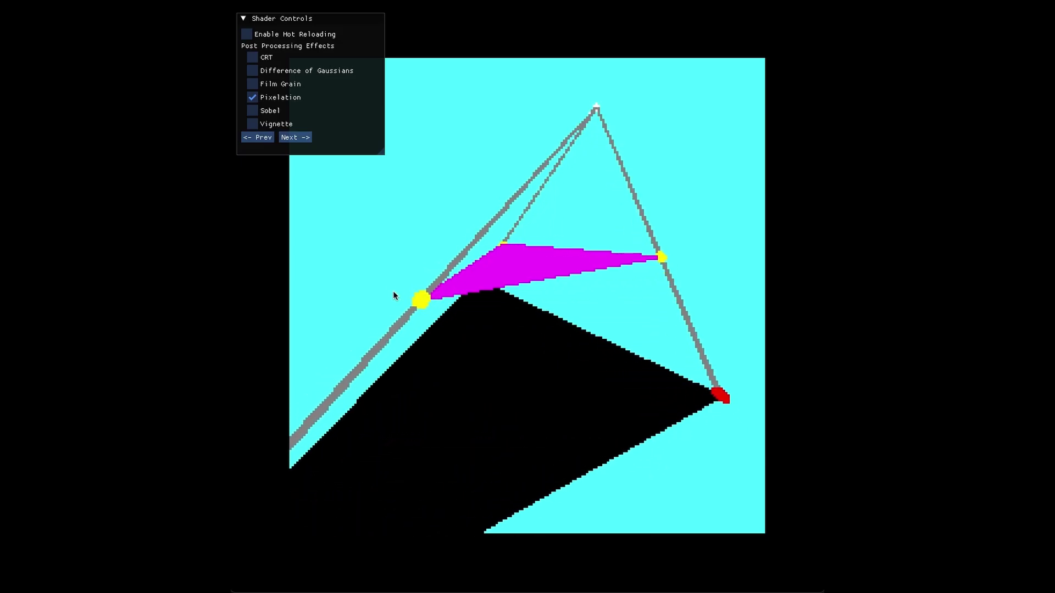
Add Sobel to the tetrahedron, disable Pixelation, then turn Sobel off for flat colours.
click(253, 112)
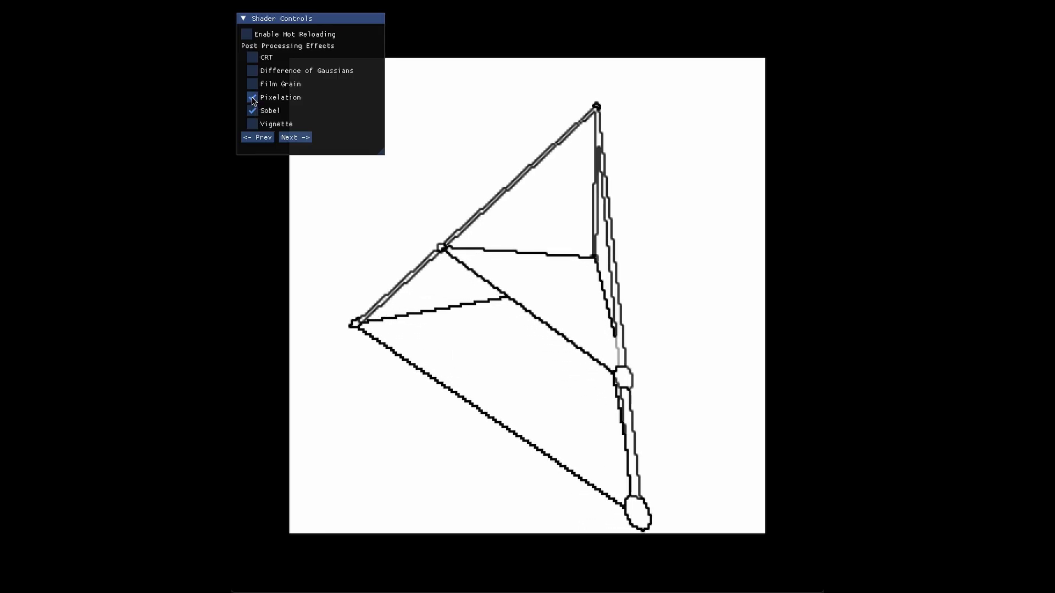
click(254, 99)
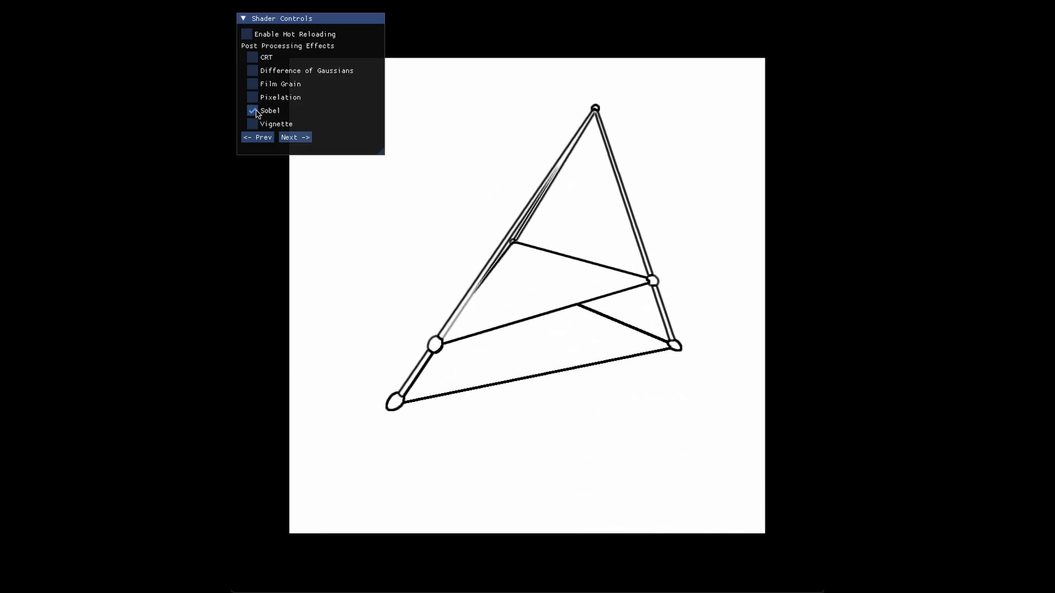
click(253, 111)
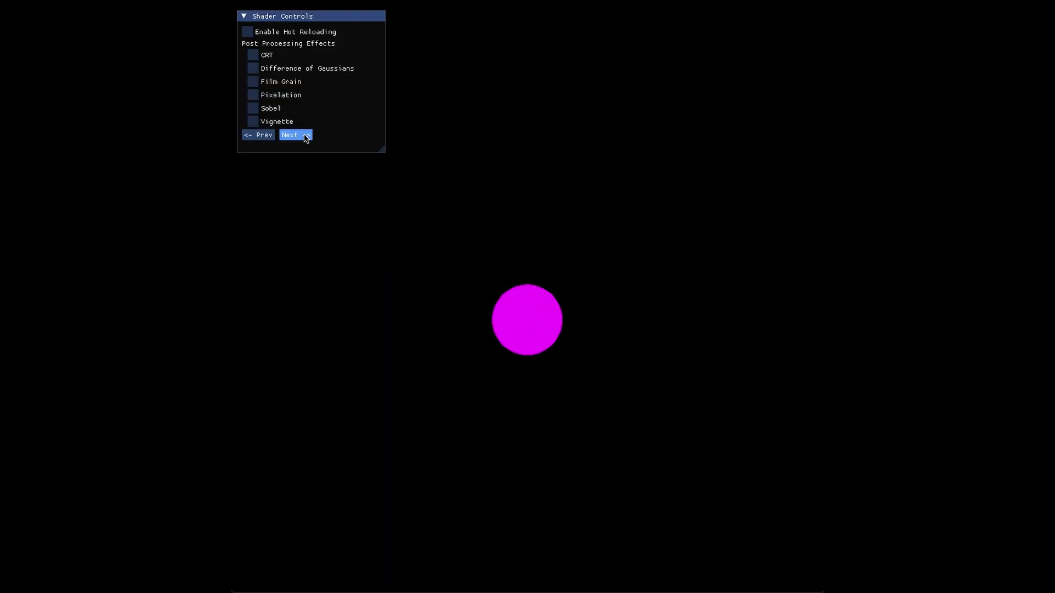
Advance through the checkerboard, fog and sky sphere scenes to the shadowed blob with soft floor occlusion.
click(305, 135)
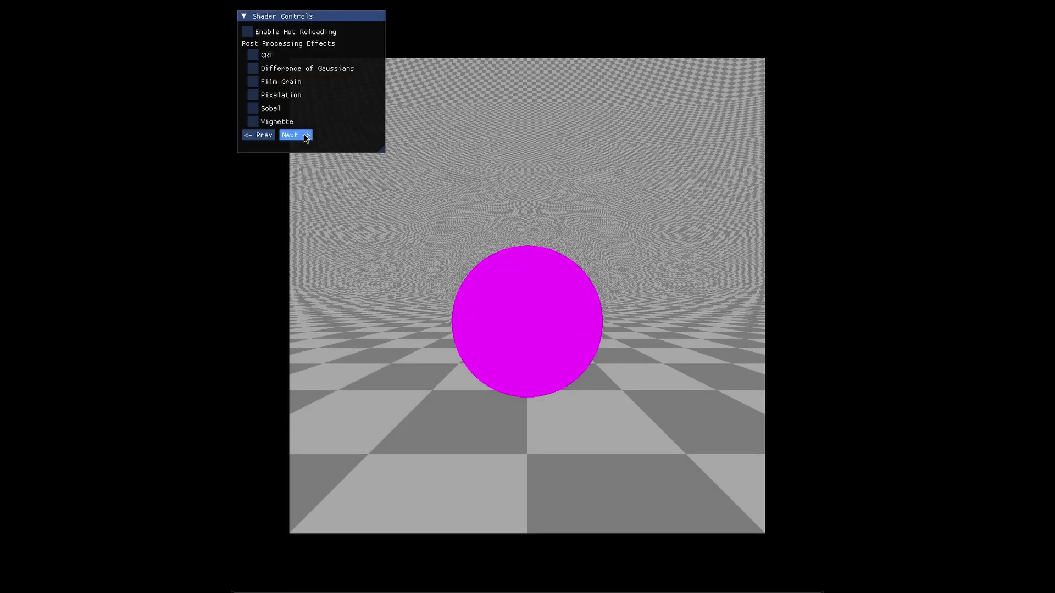
click(306, 137)
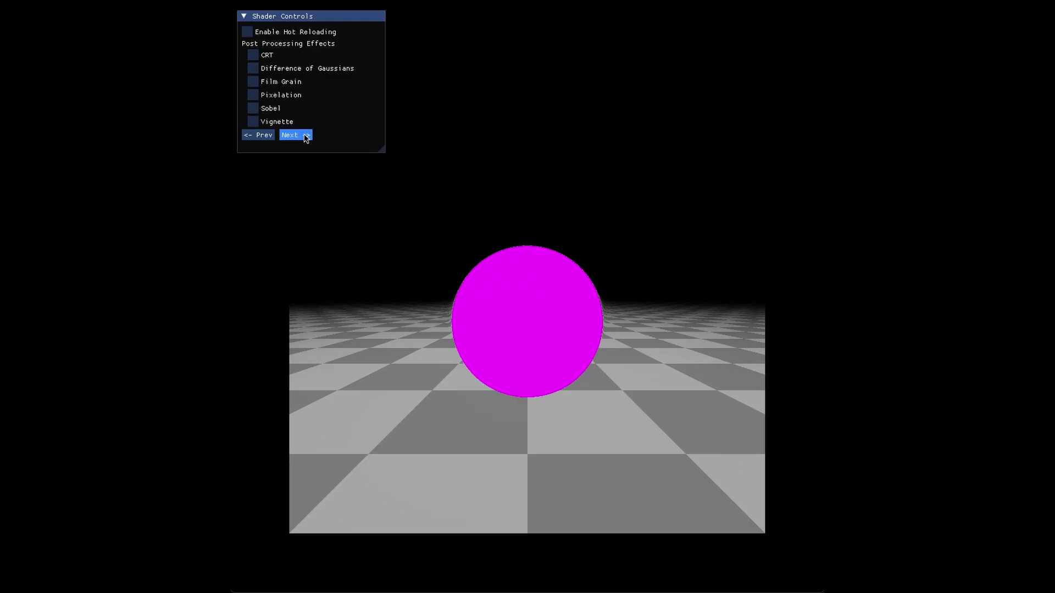
click(306, 137)
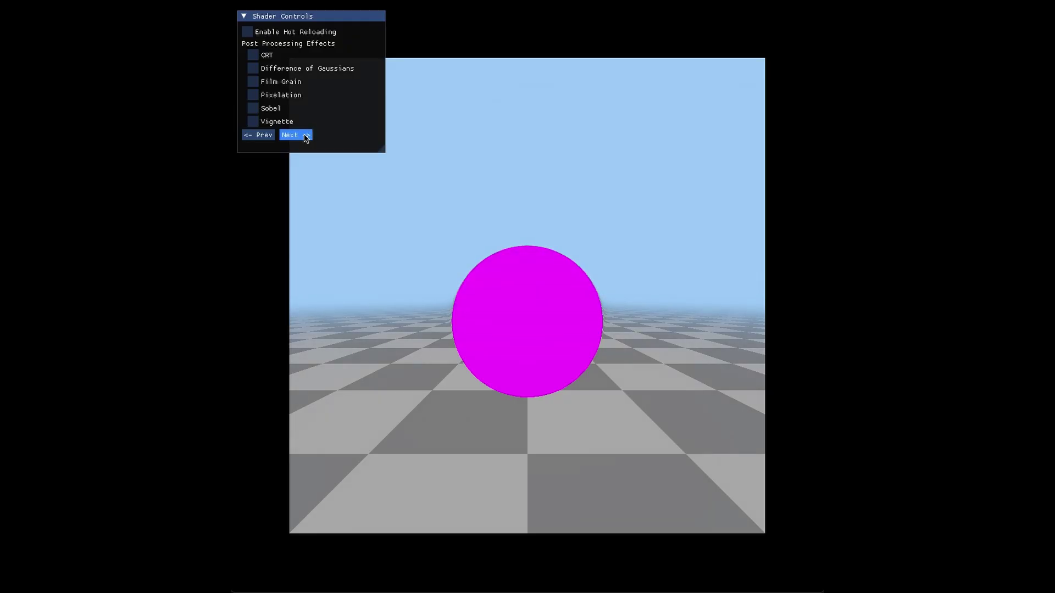
click(306, 136)
click(306, 136)
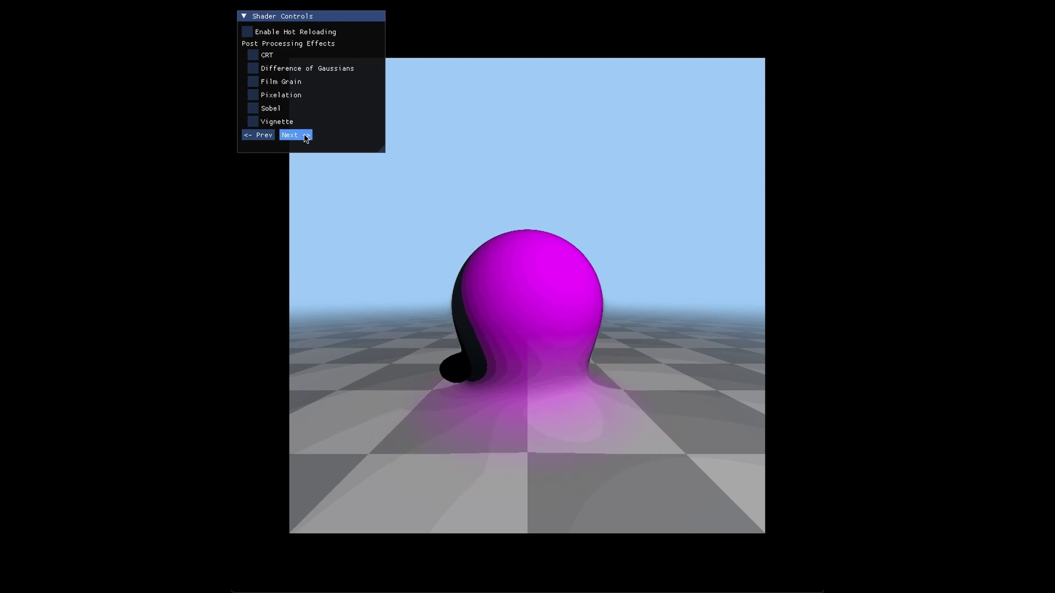
Pixelate the lit blob scene, then turn Pixelation back off.
click(253, 96)
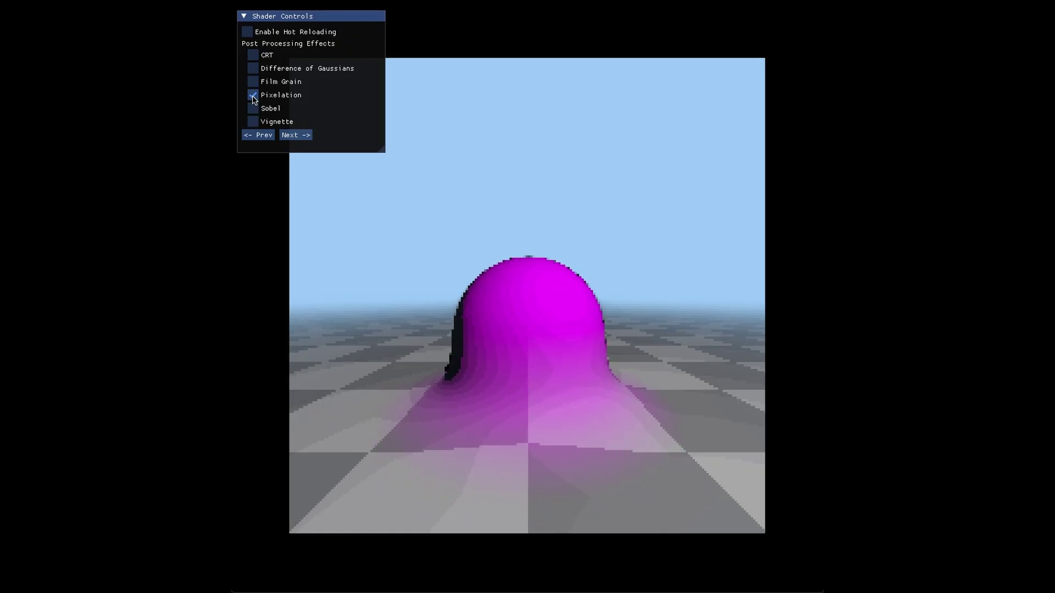
click(252, 95)
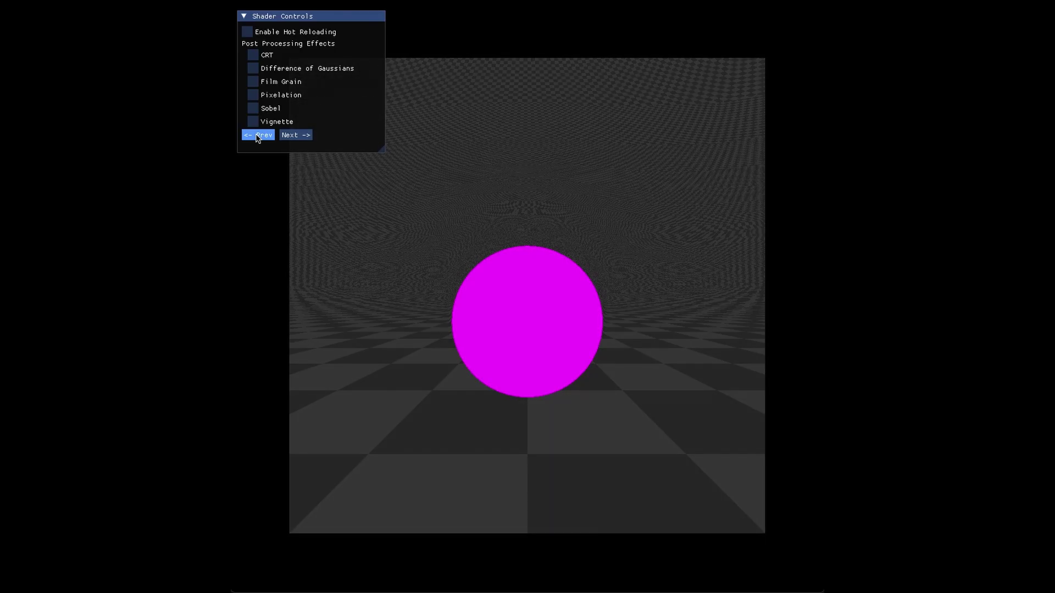
Step back to the flat magenta sphere, then briefly add film grain to the checkered-plane scene.
click(257, 135)
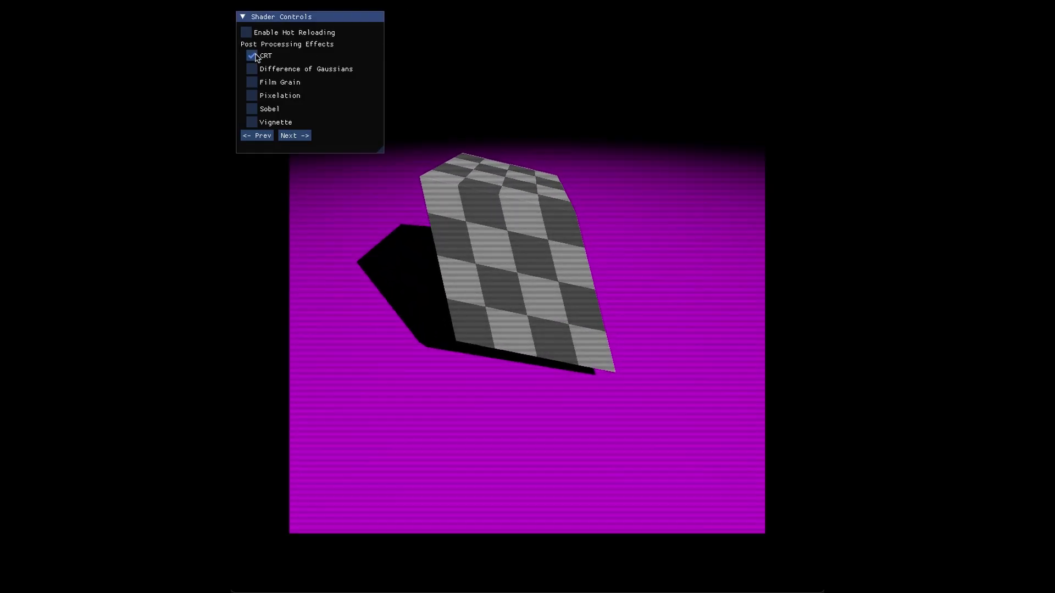
click(252, 82)
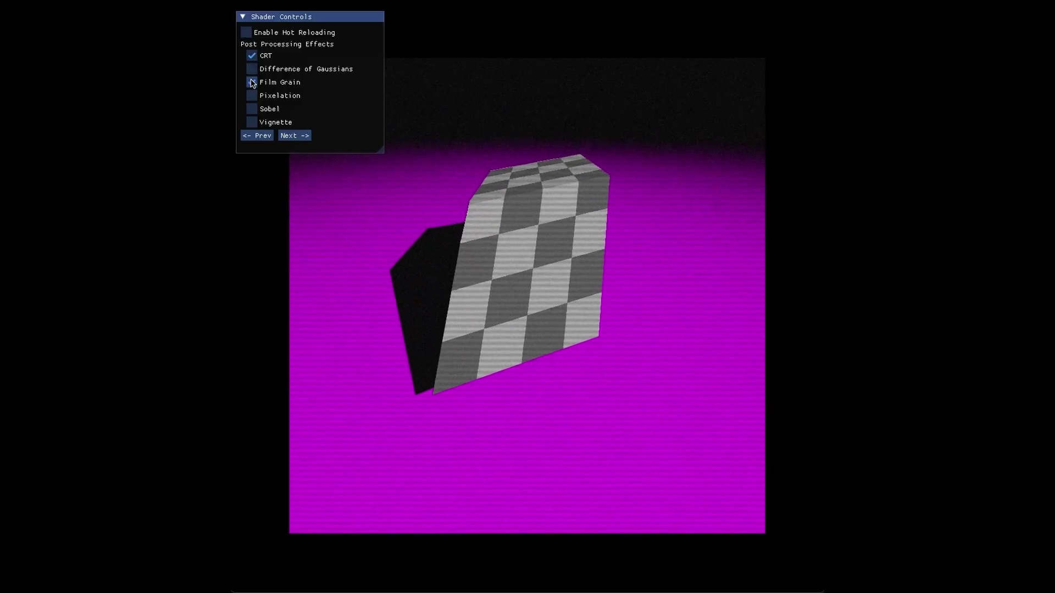
click(252, 83)
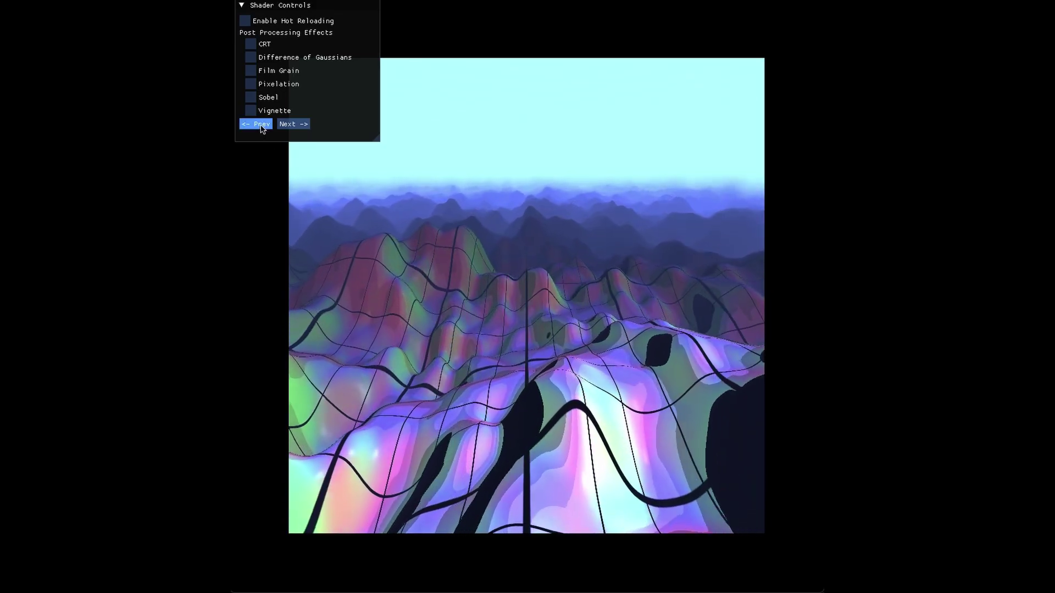
Go back one scene to the procedural terrain with all effects off.
click(259, 125)
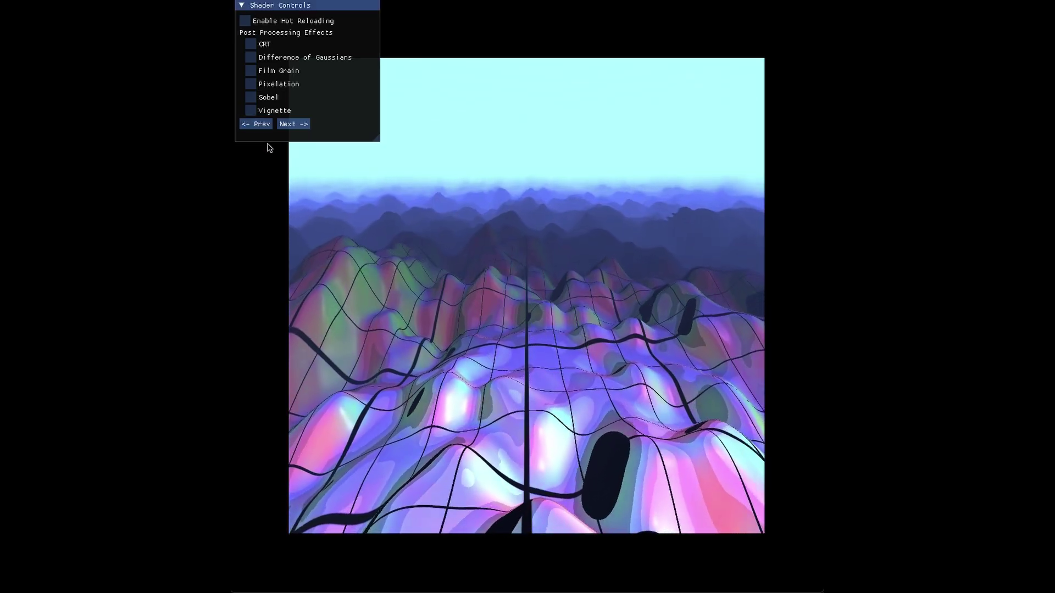